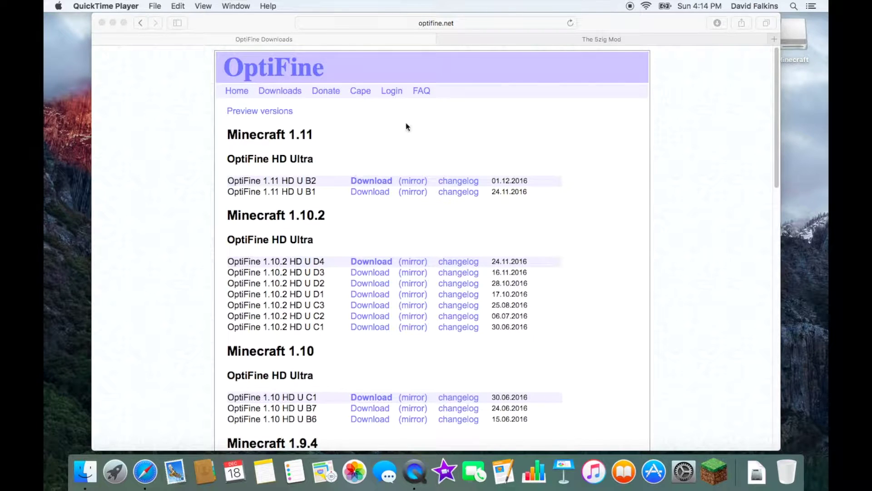
# - Bring Safari forward, compare the 5zig and OptiFine tabs, and settle on OptiFine downloads
pyautogui.click(404, 46)
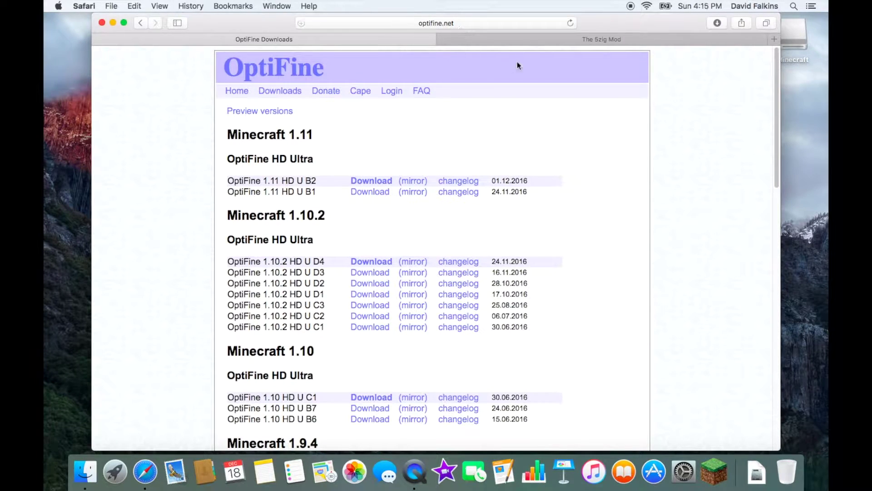
pyautogui.click(542, 41)
pyautogui.click(433, 39)
pyautogui.click(450, 40)
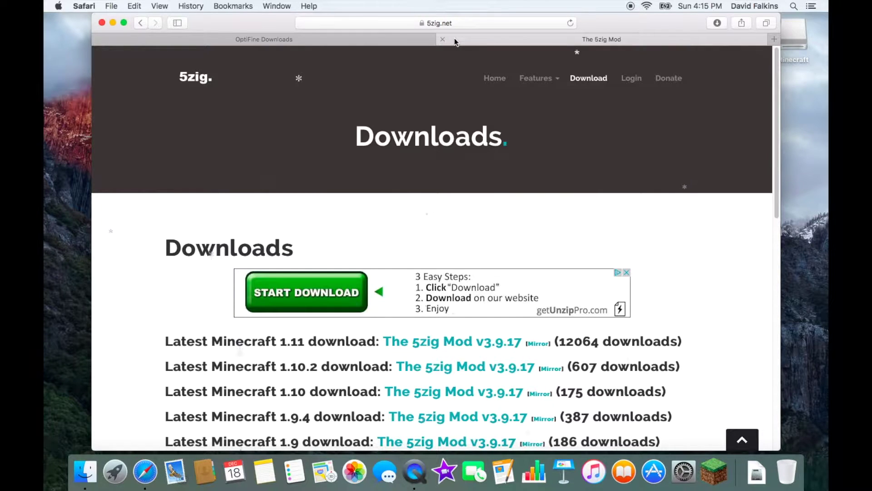
pyautogui.click(415, 39)
pyautogui.click(482, 39)
pyautogui.click(343, 38)
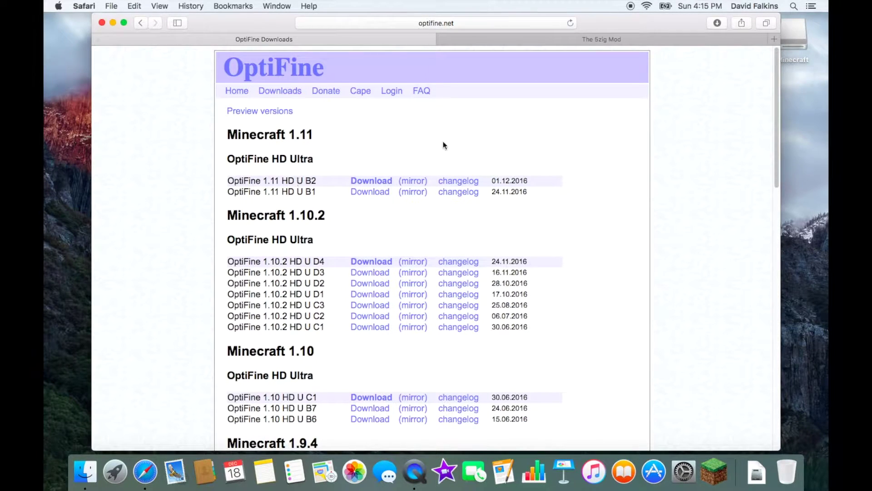
# - Scroll the OptiFine downloads list down to the Minecraft 1.8.8 HD Ultra builds
pyautogui.scroll(-15, 343, 266)
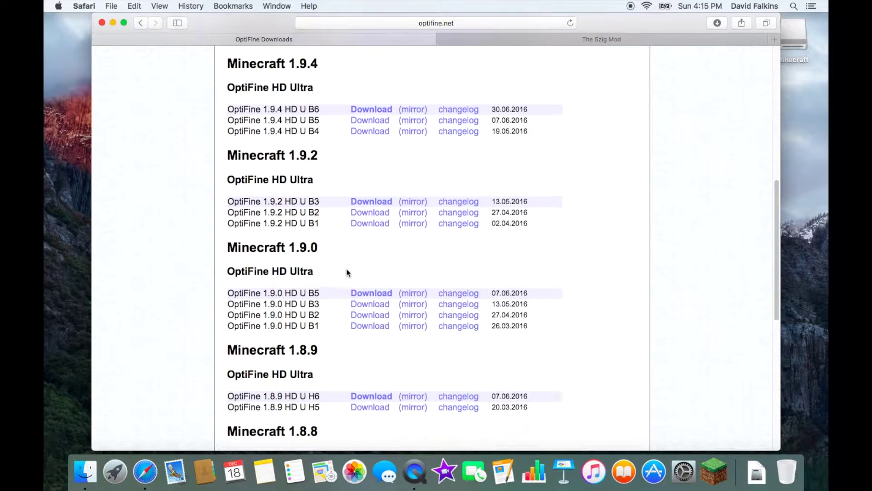
pyautogui.scroll(10, 353, 254)
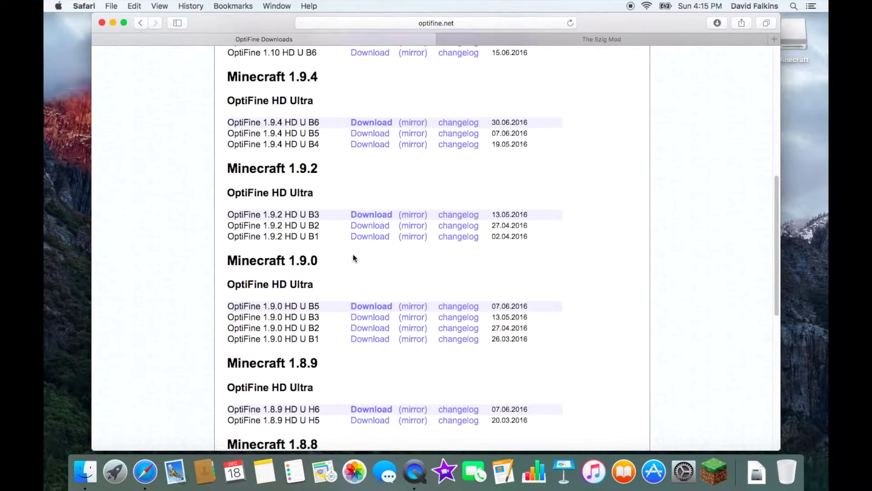
pyautogui.scroll(-5, 353, 254)
pyautogui.scroll(10, 353, 257)
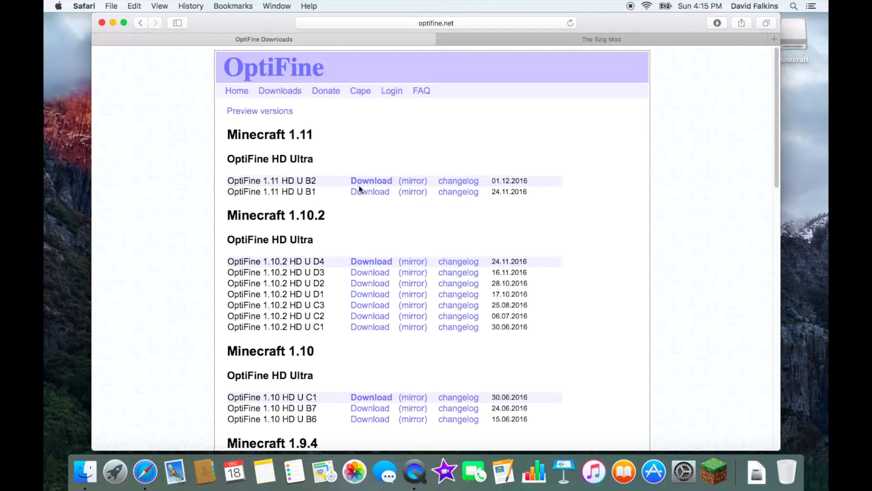
pyautogui.scroll(-8, 340, 283)
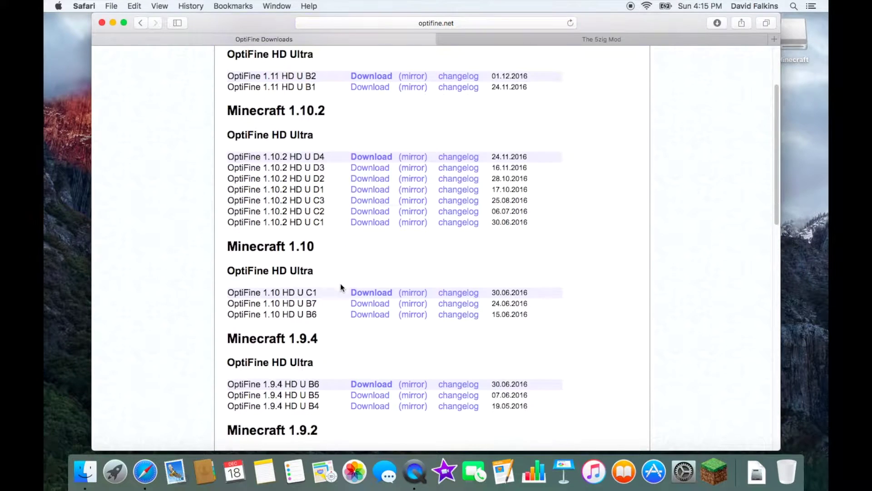
pyautogui.scroll(-2, 342, 295)
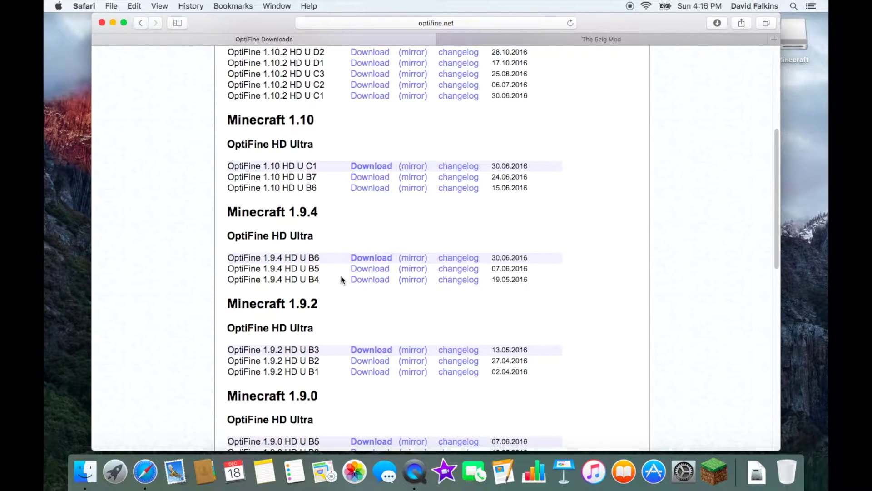
pyautogui.scroll(-15, 340, 278)
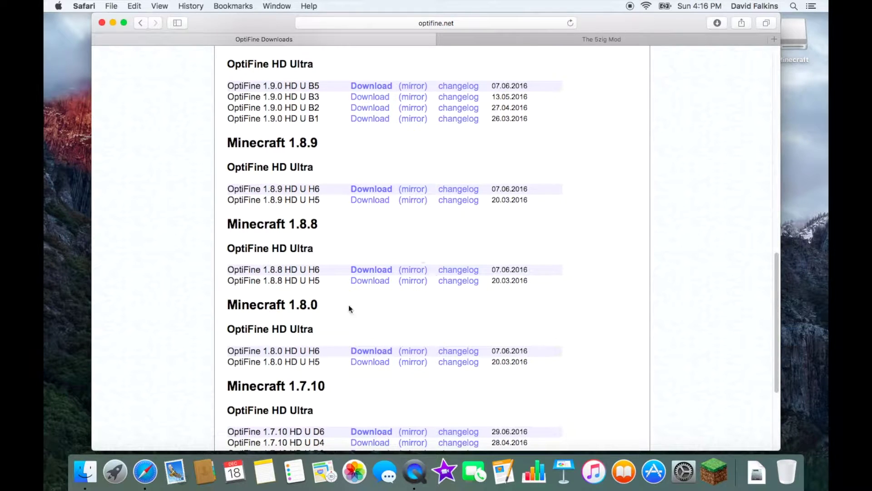
# - Download OptiFine_1.8.8_HD_U_H6.jar past the ad page, then close the ROBLOX ad tab
pyautogui.click(377, 271)
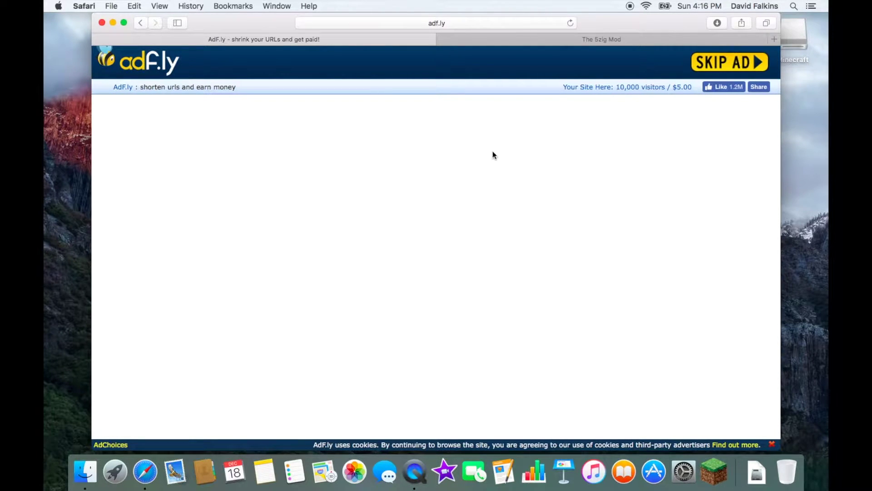
pyautogui.click(729, 69)
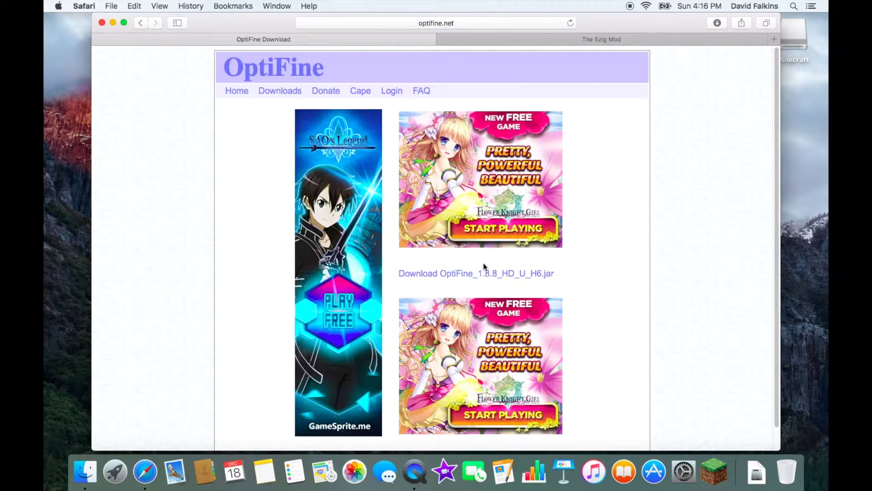
pyautogui.scroll(-1, 484, 268)
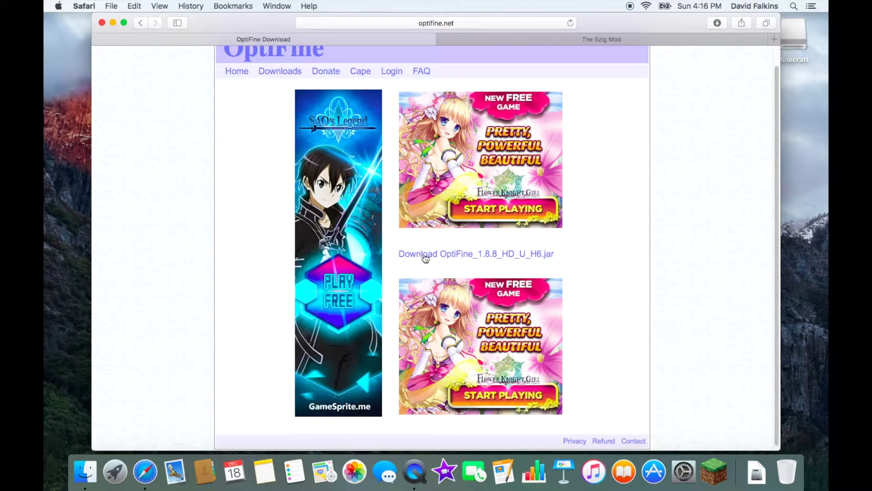
pyautogui.click(545, 258)
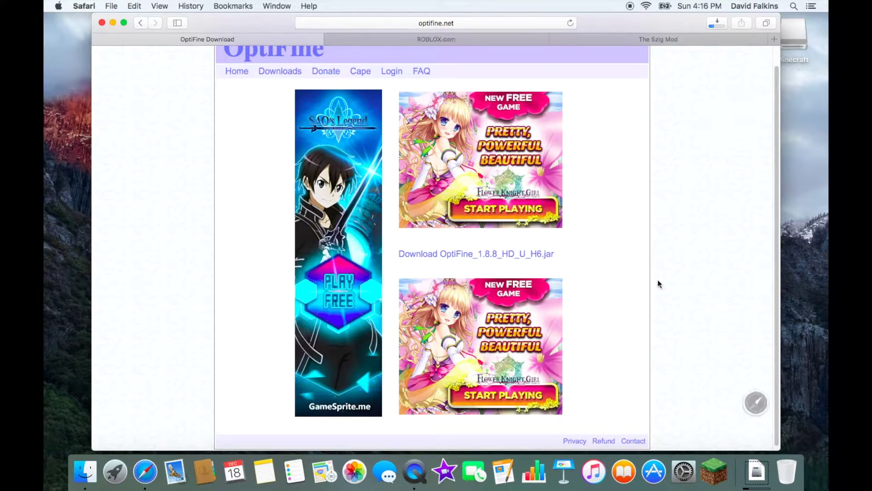
pyautogui.click(330, 39)
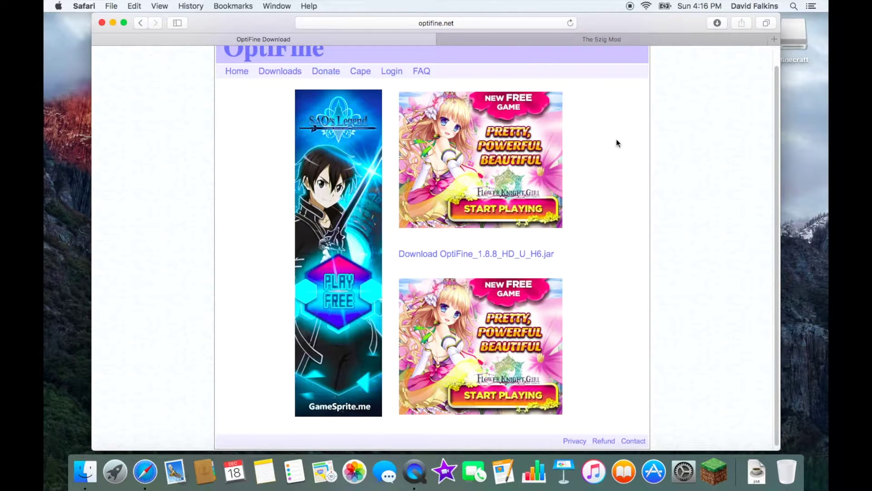
# - Move the OptiFine jar from Downloads to the desktop and close the OptiFine tab
pyautogui.click(756, 472)
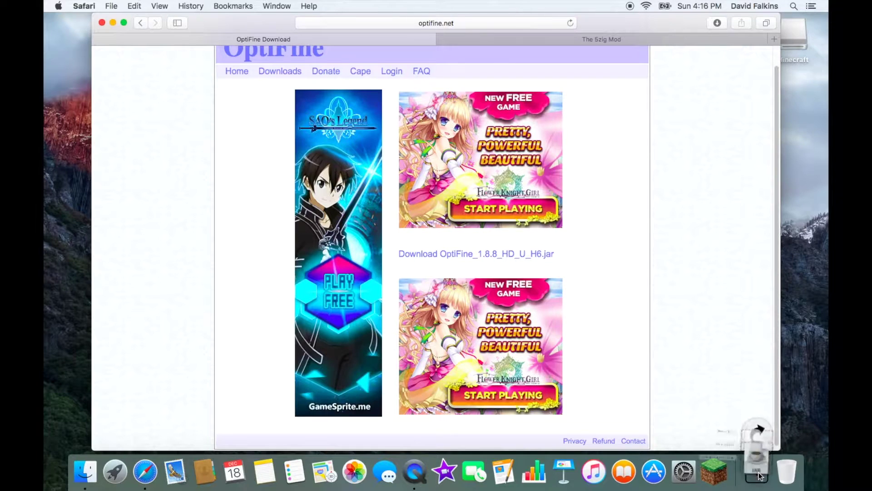
pyautogui.moveTo(759, 436); pyautogui.dragTo(71, 49)
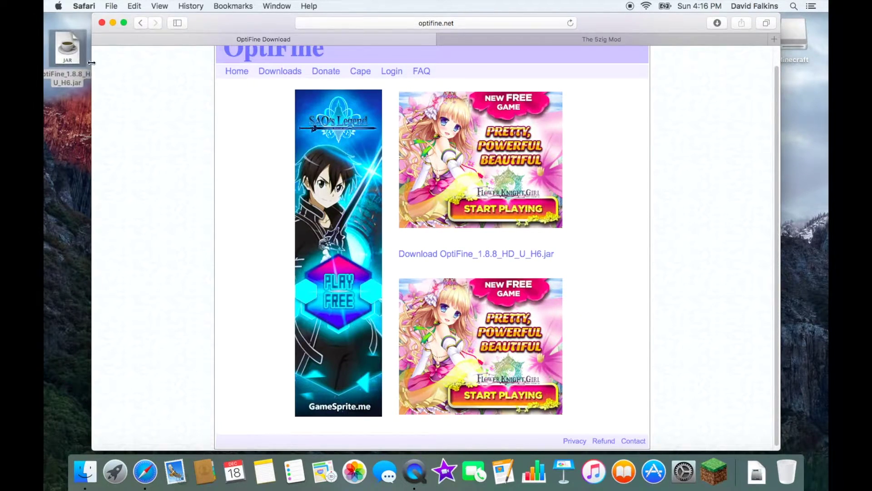
pyautogui.click(498, 36)
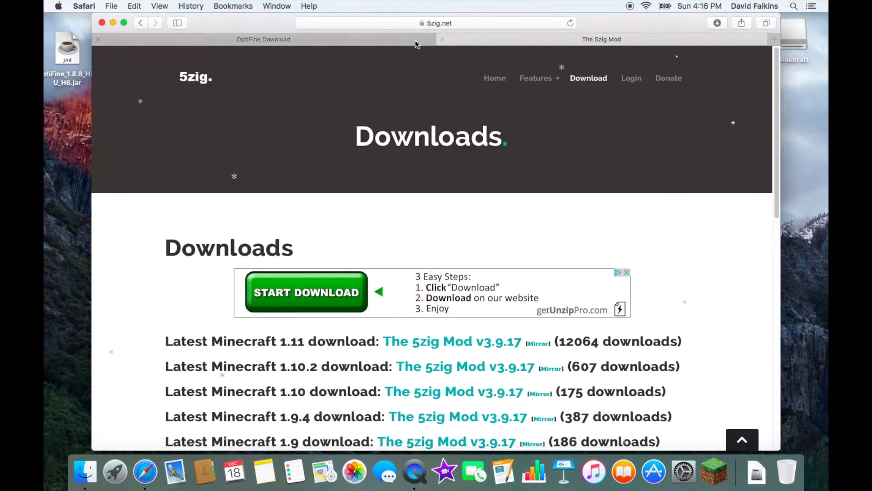
pyautogui.click(99, 39)
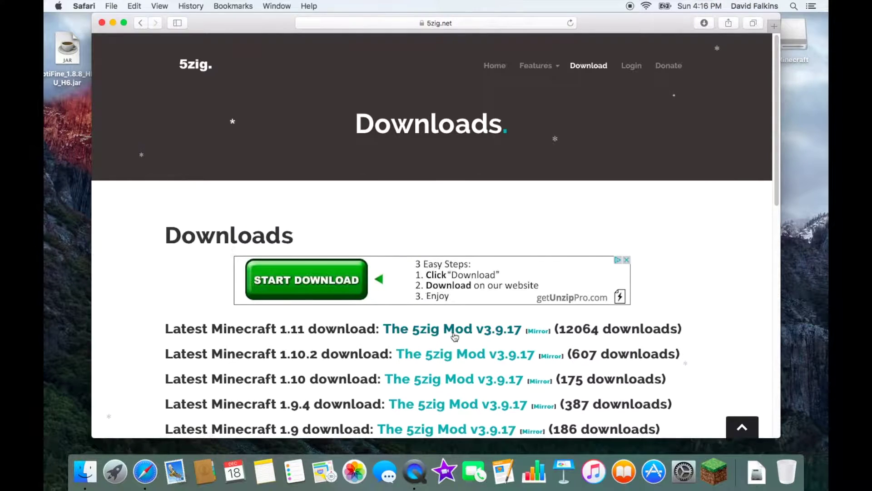
# - Download The 5zig Mod v3.9.17 from the Minecraft 1.8.8 row
pyautogui.scroll(-5, 454, 336)
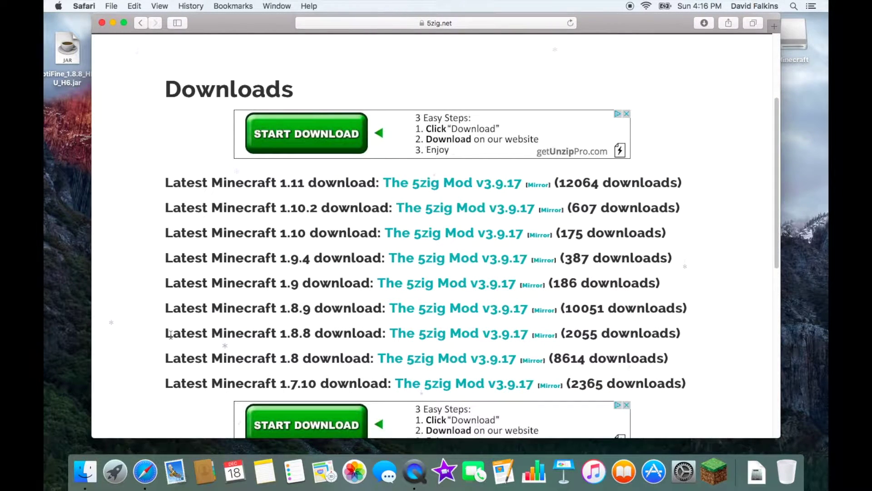
pyautogui.moveTo(171, 334); pyautogui.dragTo(726, 332)
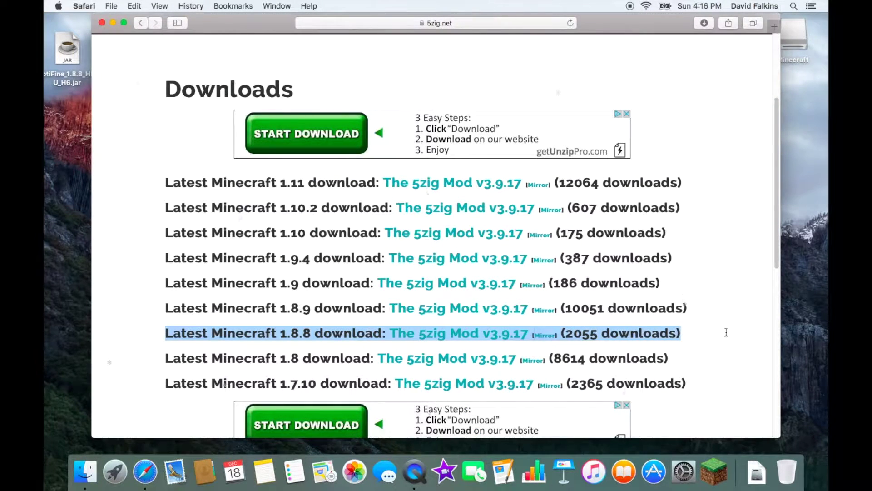
pyautogui.click(602, 335)
pyautogui.click(471, 334)
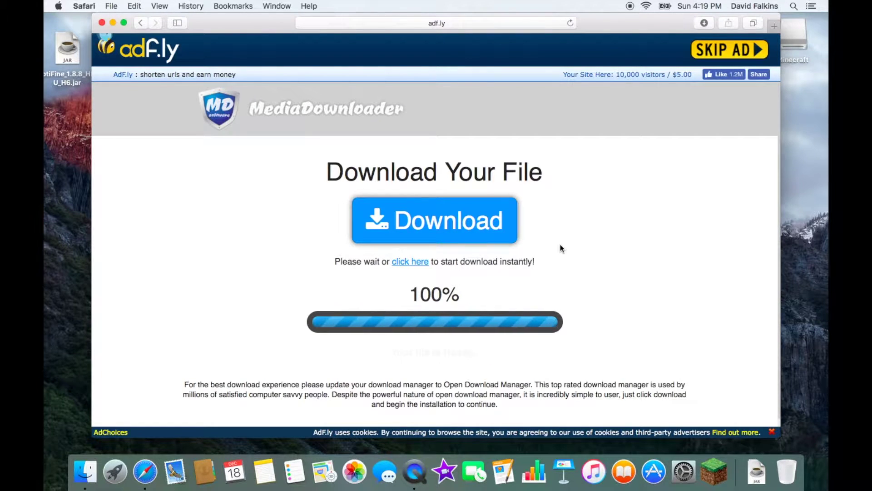
# - Move the 5zig Mod jar onto the desktop and quit Safari
pyautogui.click(758, 472)
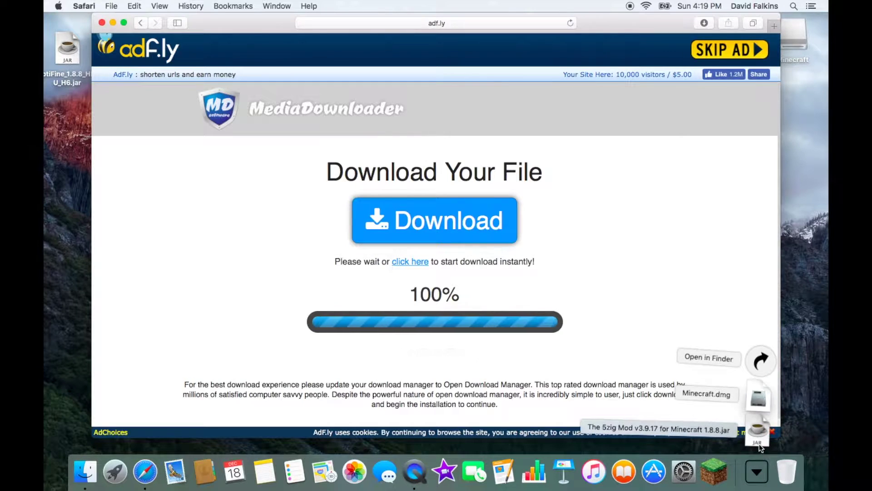
pyautogui.moveTo(759, 430); pyautogui.dragTo(69, 113)
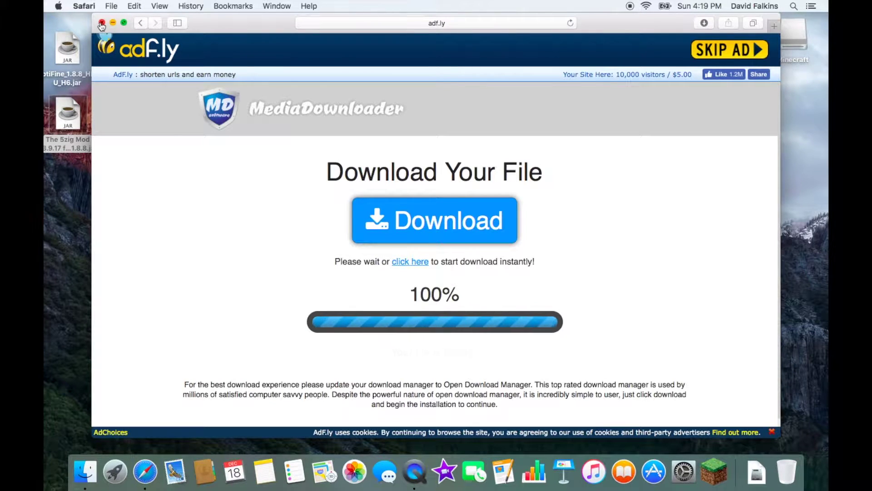
pyautogui.press('super+q')
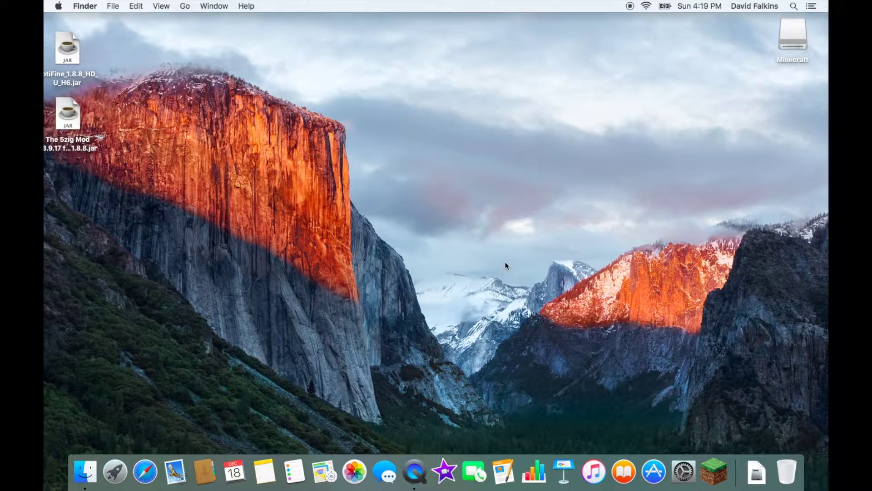
# - Launch Minecraft 1.8.8 with Play, look through Multiplayer, Singleplayer and Realms, then open Options
pyautogui.click(712, 469)
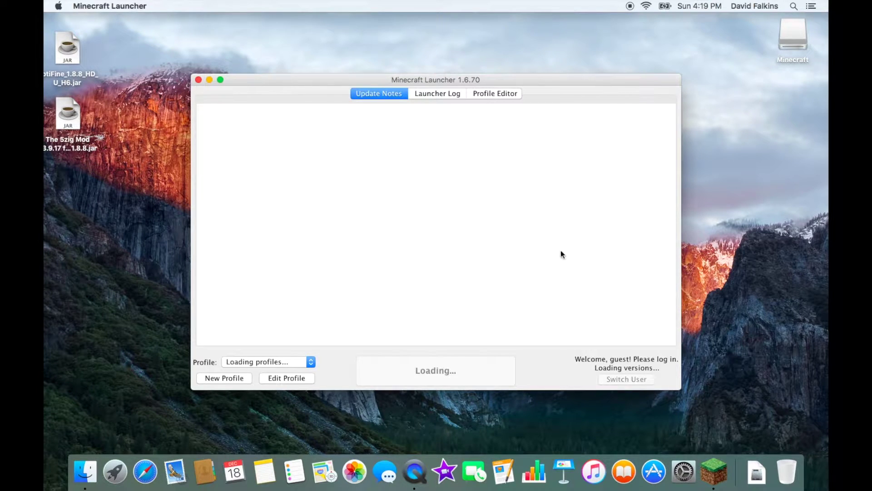
pyautogui.click(432, 368)
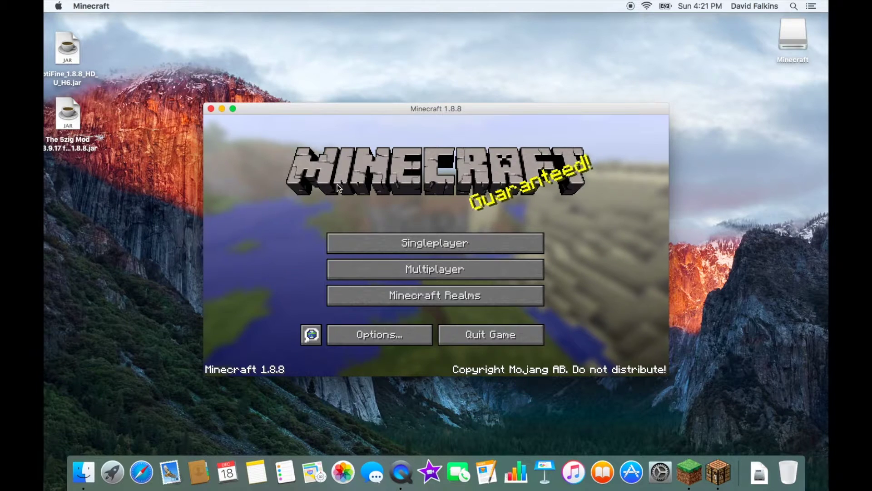
pyautogui.click(467, 274)
pyautogui.click(561, 356)
pyautogui.click(475, 246)
pyautogui.click(562, 356)
pyautogui.click(480, 301)
pyautogui.click(560, 355)
pyautogui.click(468, 298)
pyautogui.click(500, 339)
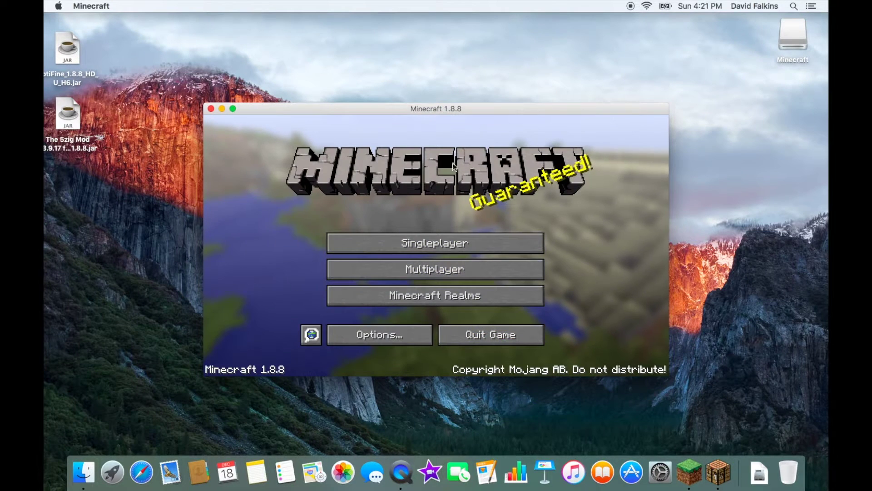
pyautogui.click(407, 330)
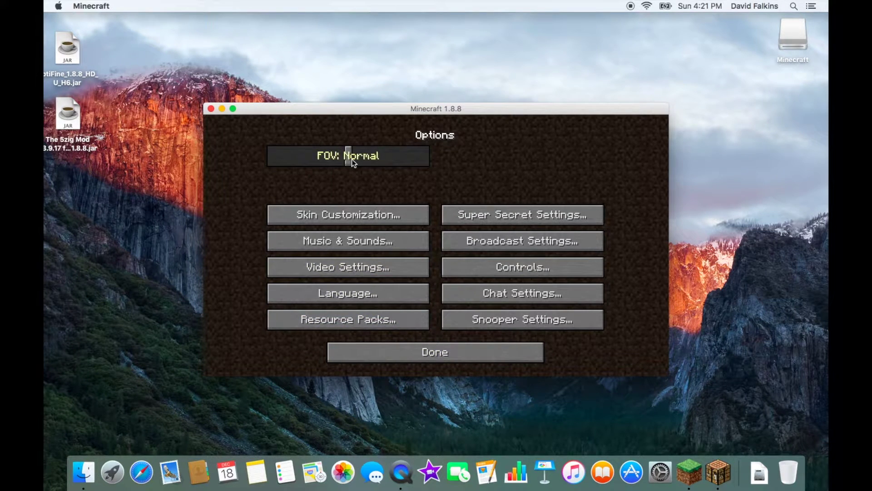
# - Set FOV to 105, then Music OFF, Jukebox/Noteblocks 77% and Master volume 74%
pyautogui.moveTo(385, 157); pyautogui.dragTo(396, 157)
pyautogui.moveTo(406, 158); pyautogui.dragTo(416, 157)
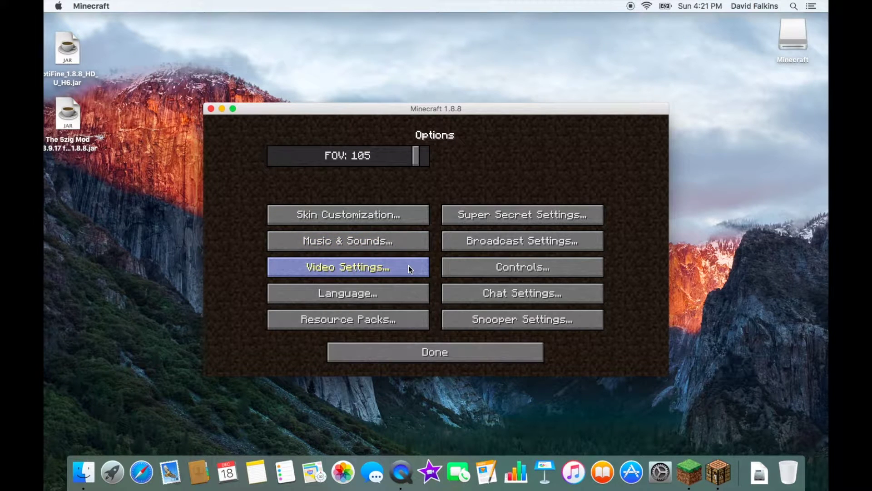
pyautogui.click(394, 244)
pyautogui.moveTo(523, 181); pyautogui.dragTo(562, 182)
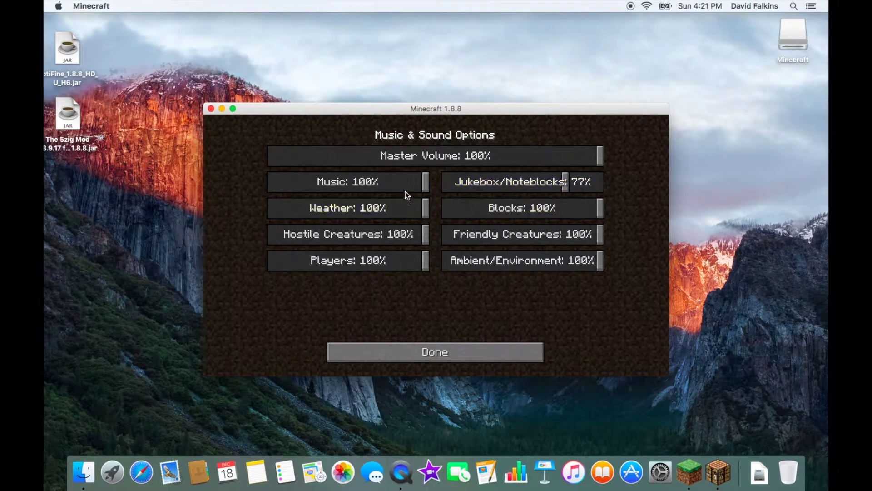
pyautogui.moveTo(405, 190); pyautogui.dragTo(269, 183)
pyautogui.moveTo(533, 165); pyautogui.dragTo(516, 159)
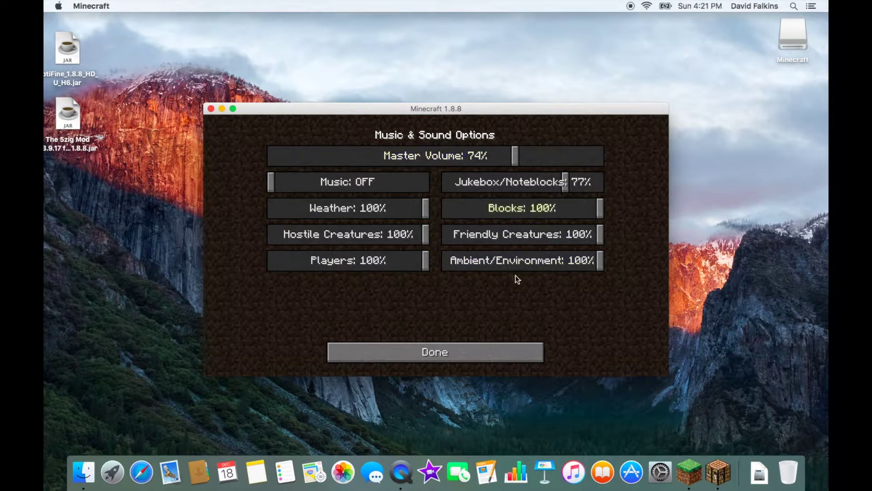
# - Leave the options screens and quit Minecraft
pyautogui.click(508, 353)
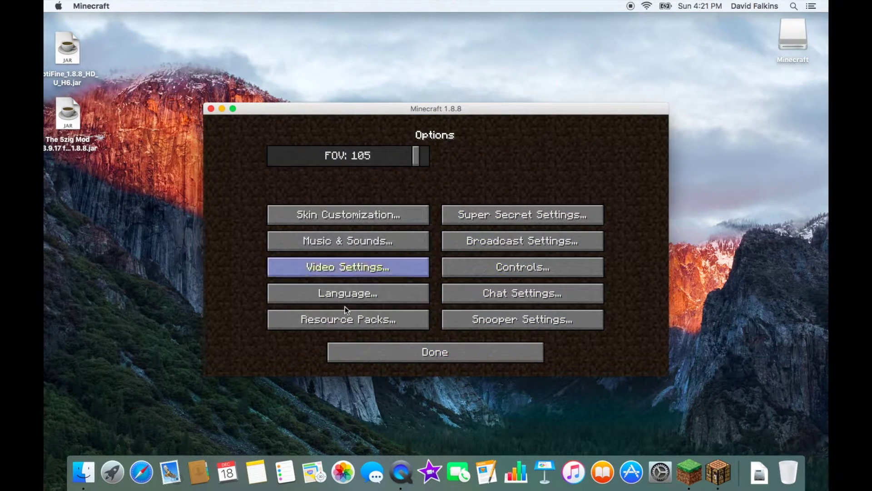
pyautogui.click(435, 358)
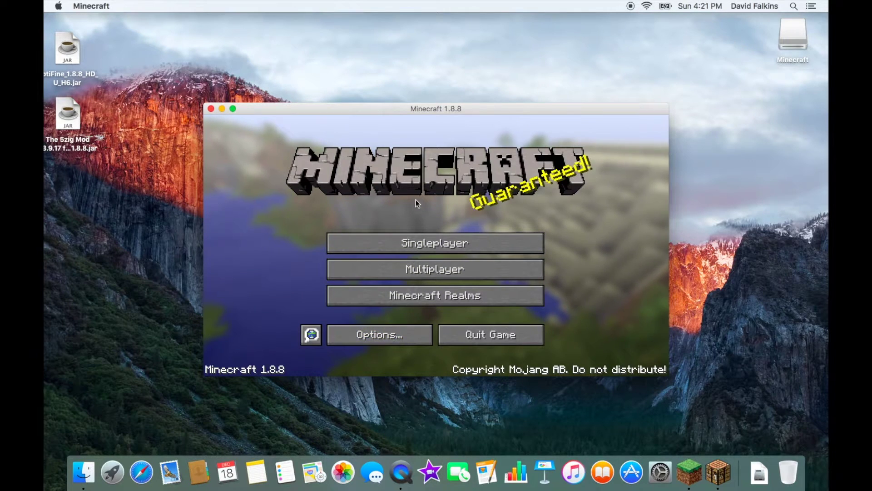
pyautogui.click(496, 336)
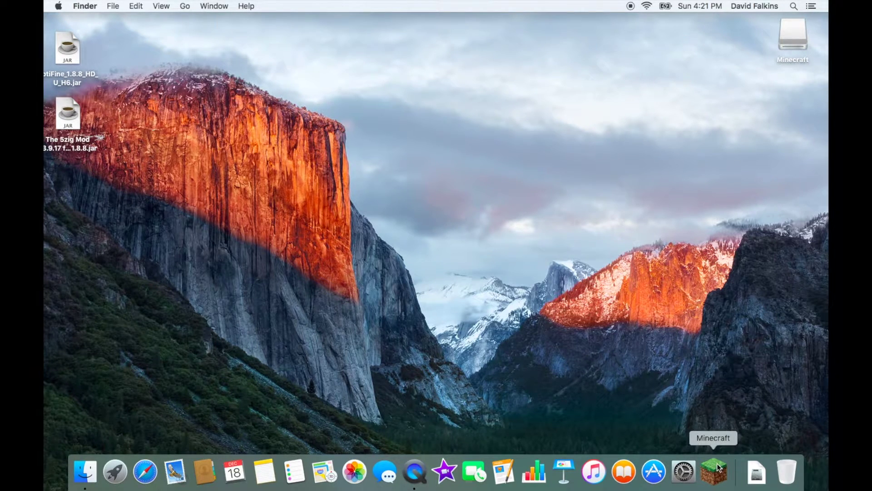
# - Open the 5zig Mod jar on the desktop and approve the Internet-download warning
pyautogui.doubleClick(74, 120)
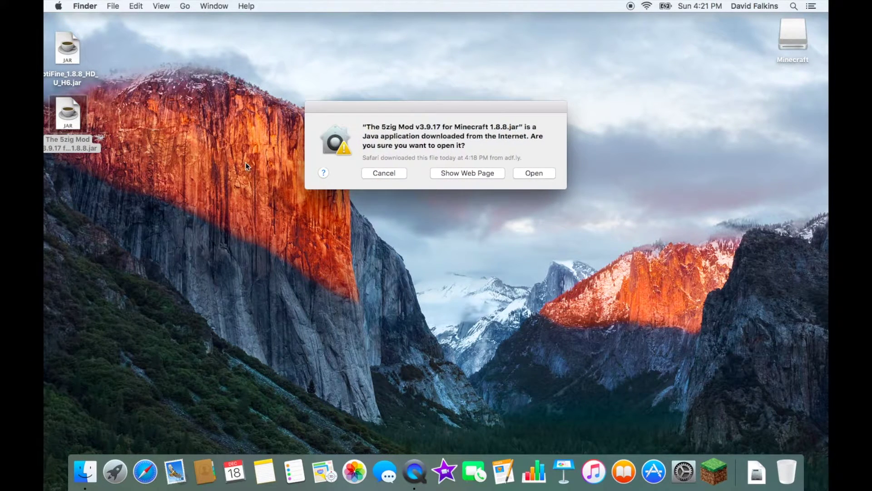
pyautogui.click(543, 173)
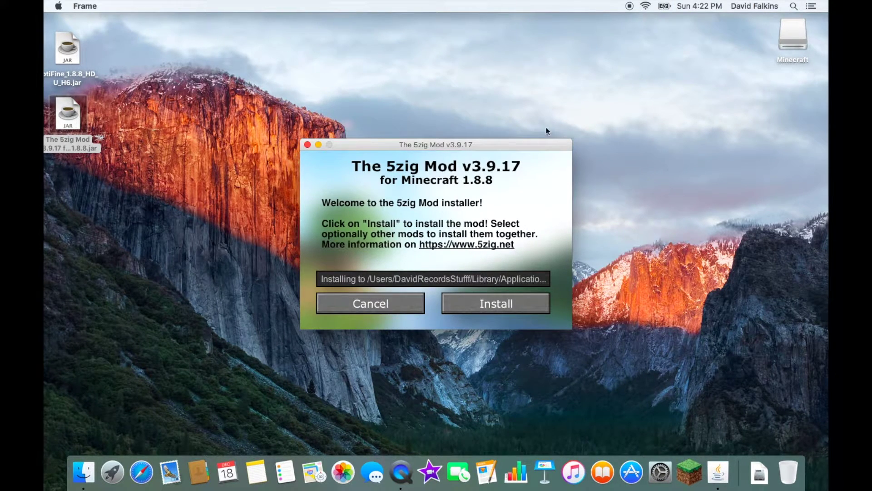
# - Add OptiFine_1.8.8_HD_U_H6.jar from the desktop to the installer's extra mod list
pyautogui.click(470, 298)
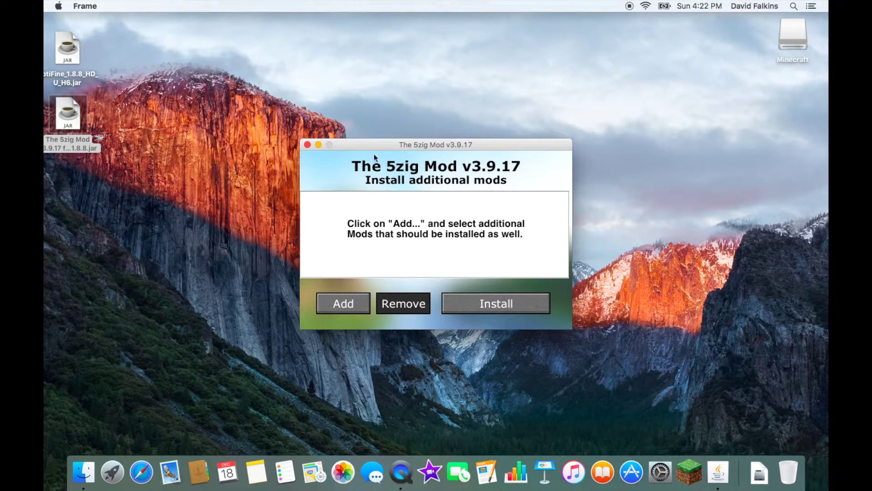
pyautogui.click(358, 298)
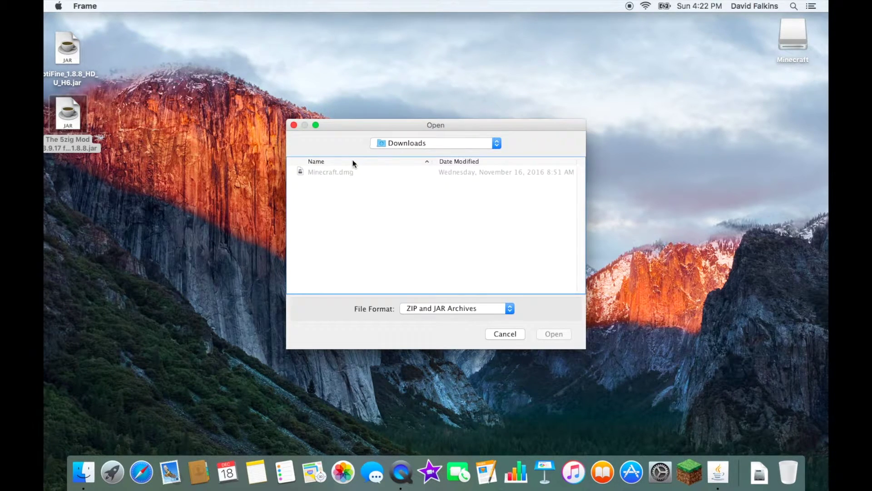
pyautogui.moveTo(71, 57); pyautogui.dragTo(331, 180)
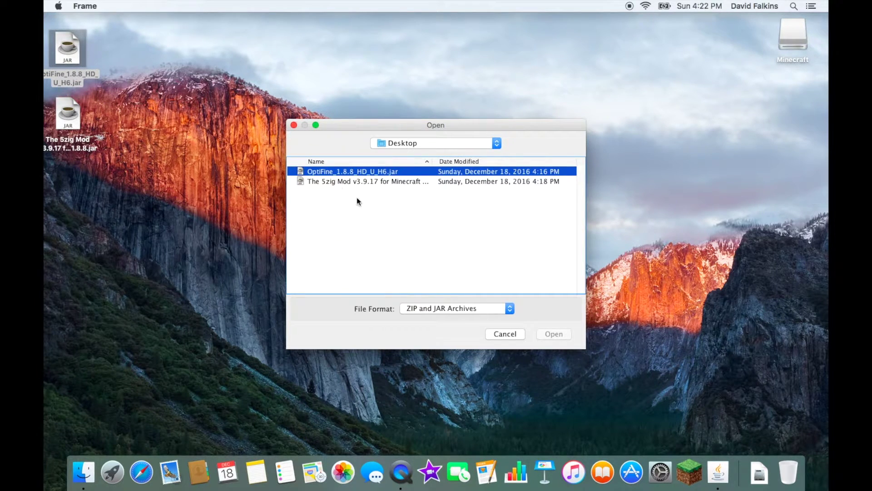
pyautogui.doubleClick(318, 171)
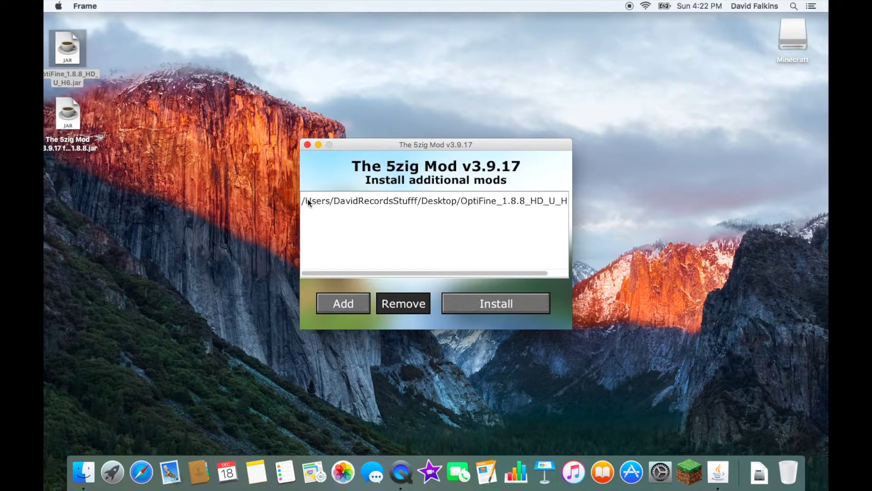
pyautogui.click(359, 202)
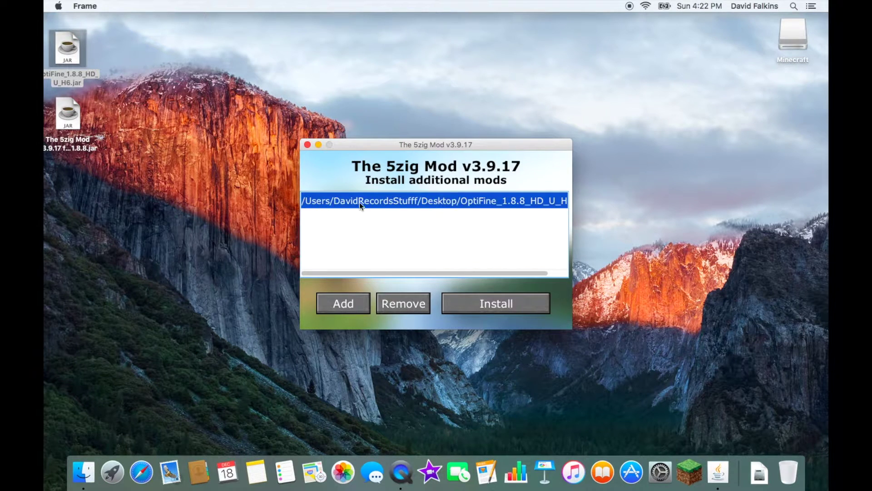
# - Install The 5zig Mod with OptiFine, dismiss the success message, and start the Minecraft launcher
pyautogui.click(493, 307)
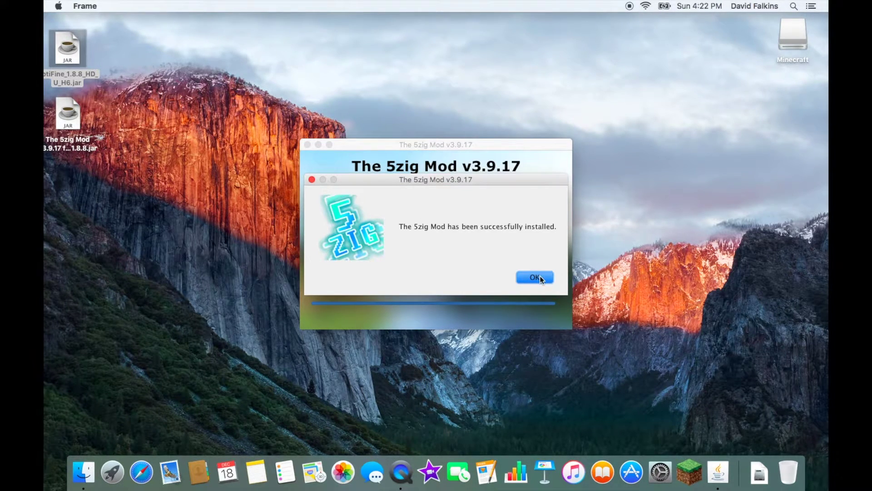
pyautogui.click(539, 276)
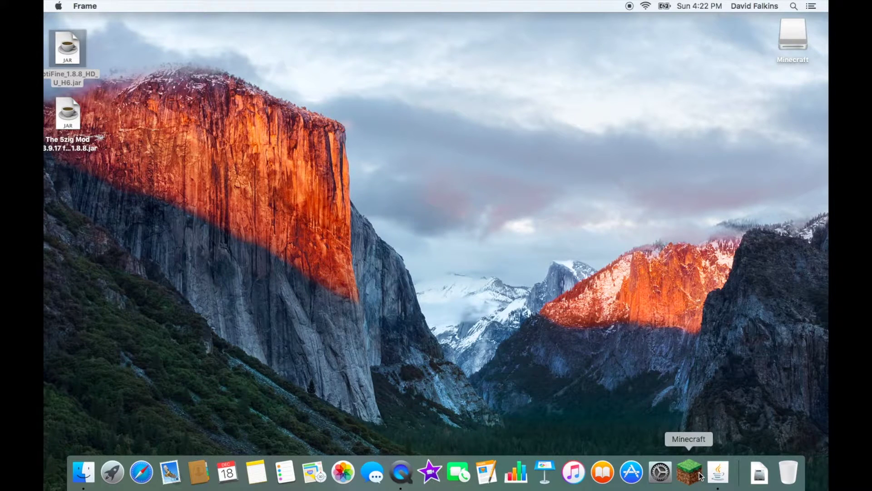
pyautogui.click(702, 475)
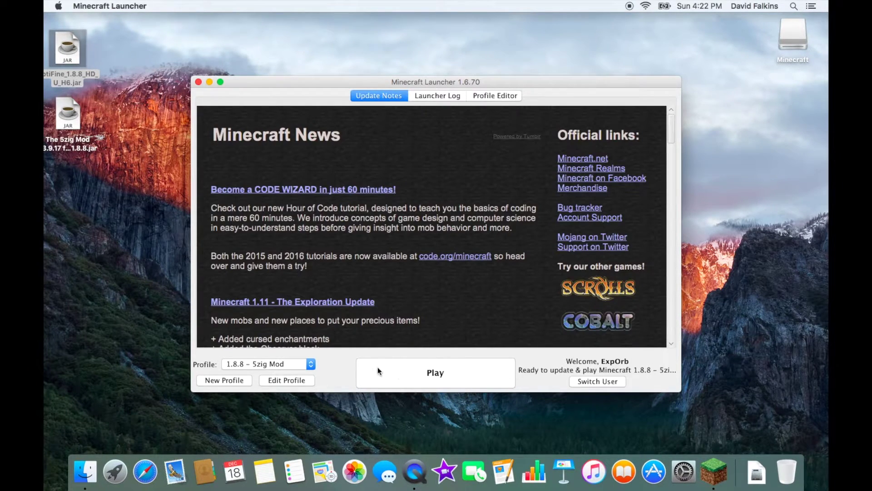
# - Switch the profile to version release 1.8.8 - 5zig Mod, save it, and press Play
pyautogui.click(285, 379)
pyautogui.click(383, 278)
pyautogui.click(370, 290)
pyautogui.click(631, 348)
pyautogui.click(484, 371)
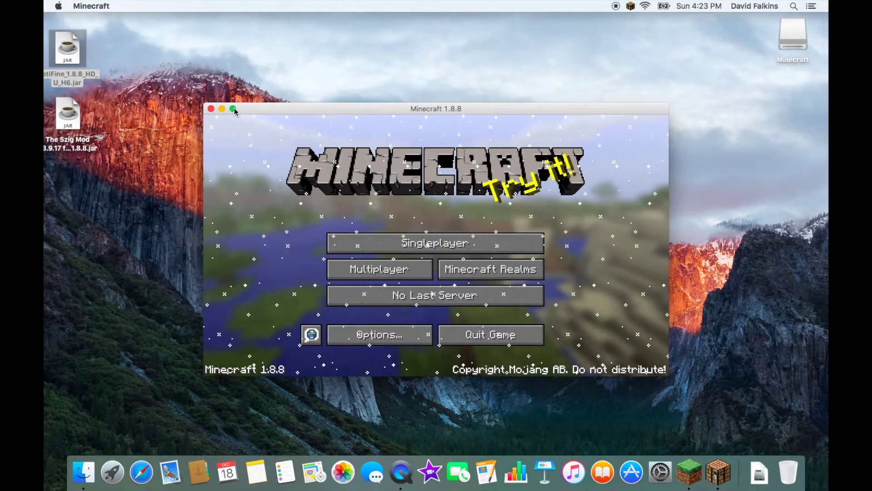
# - Make the game window full screen and lower the 5zig Mod Scale to 83%
pyautogui.click(232, 108)
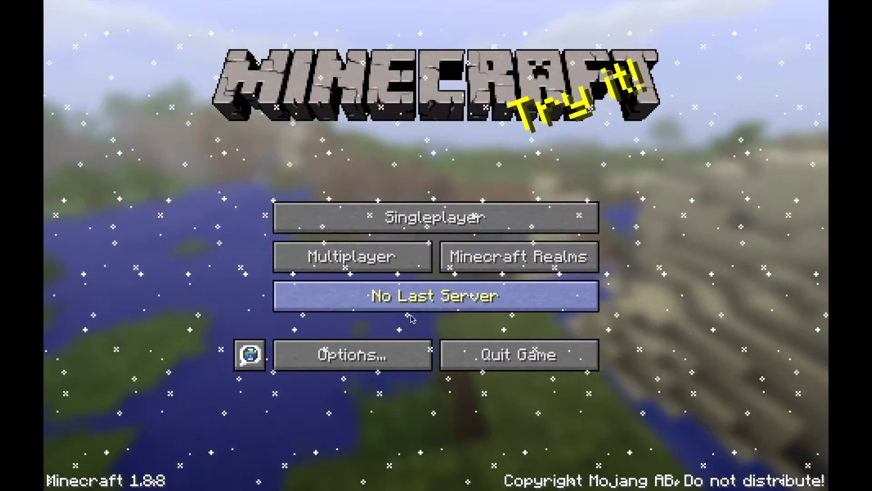
pyautogui.click(364, 355)
pyautogui.click(328, 136)
pyautogui.moveTo(566, 68); pyautogui.dragTo(527, 72)
# - Rename the stats display module to '5zig Mod' and close the customization screens
pyautogui.click(334, 152)
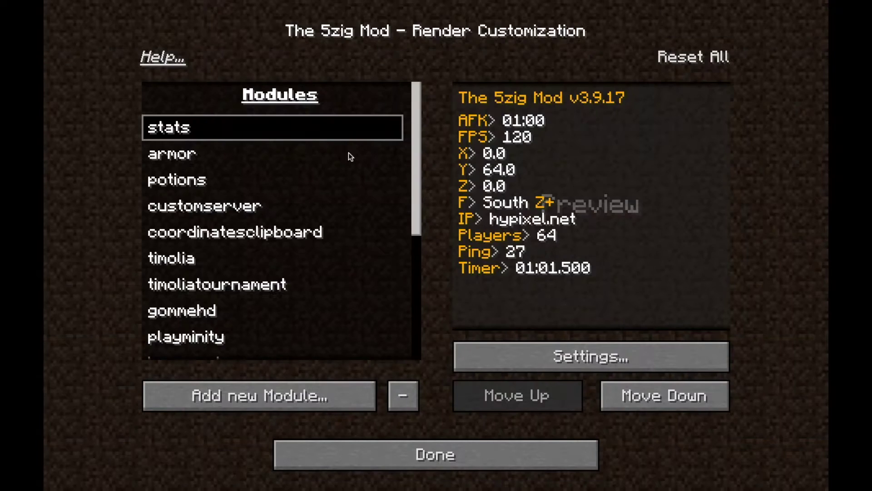
pyautogui.click(272, 161)
pyautogui.click(244, 137)
pyautogui.click(573, 361)
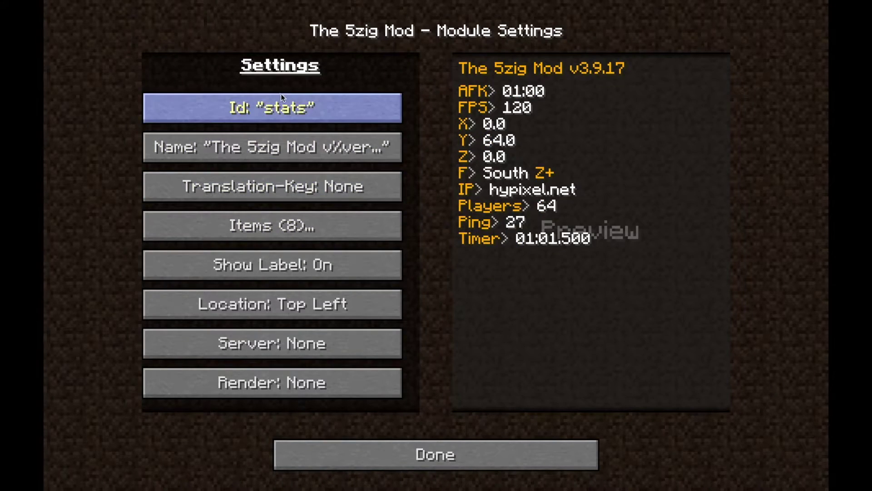
pyautogui.click(299, 153)
pyautogui.press('BackSpace')
pyautogui.press('BackSpace')
pyautogui.press('BackSpace')
pyautogui.press('BackSpace')
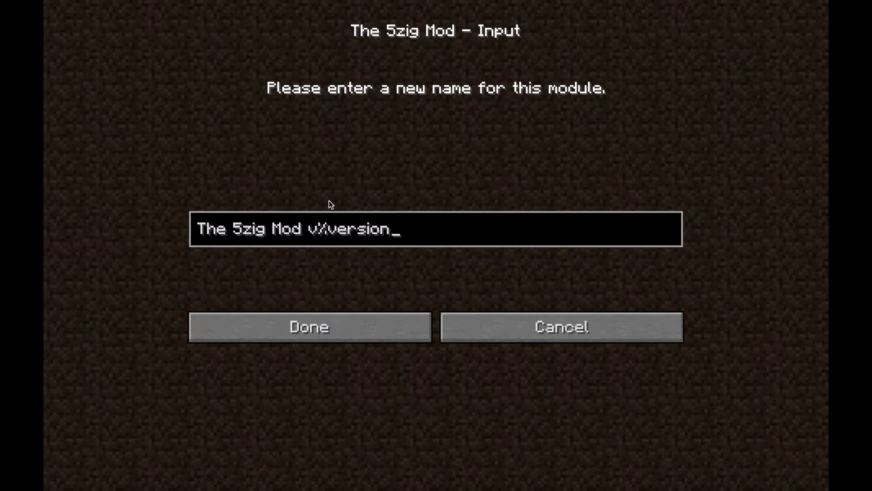
pyautogui.press('BackSpace')
pyautogui.press('BackSpace')
pyautogui.press('BackSpace')
pyautogui.press('BackSpace')
pyautogui.press('BackSpace')
pyautogui.press('BackSpace')
pyautogui.press('BackSpace')
pyautogui.press('BackSpace')
pyautogui.press('BackSpace')
pyautogui.press('BackSpace')
pyautogui.press('BackSpace')
pyautogui.press('BackSpace')
pyautogui.press('BackSpace')
pyautogui.press('BackSpace')
pyautogui.press('BackSpace')
pyautogui.press('BackSpace')
pyautogui.press('BackSpace')
pyautogui.press('BackSpace')
pyautogui.press('BackSpace')
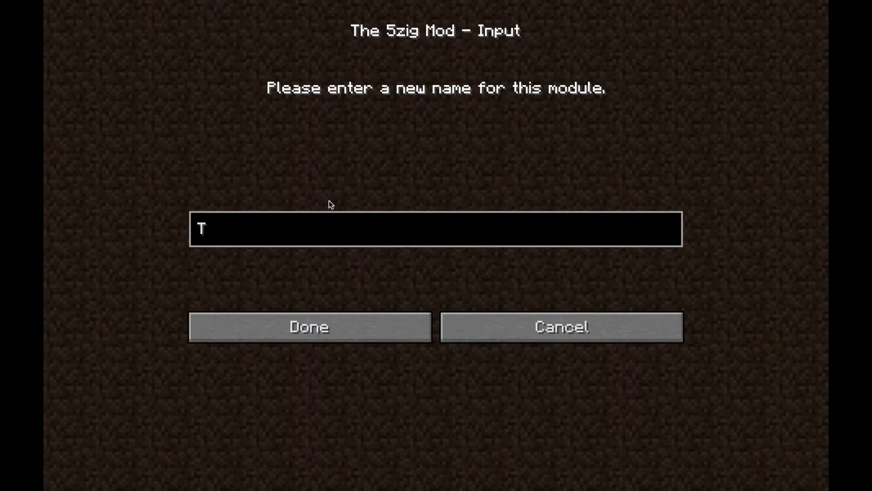
pyautogui.write('5zig Mod')
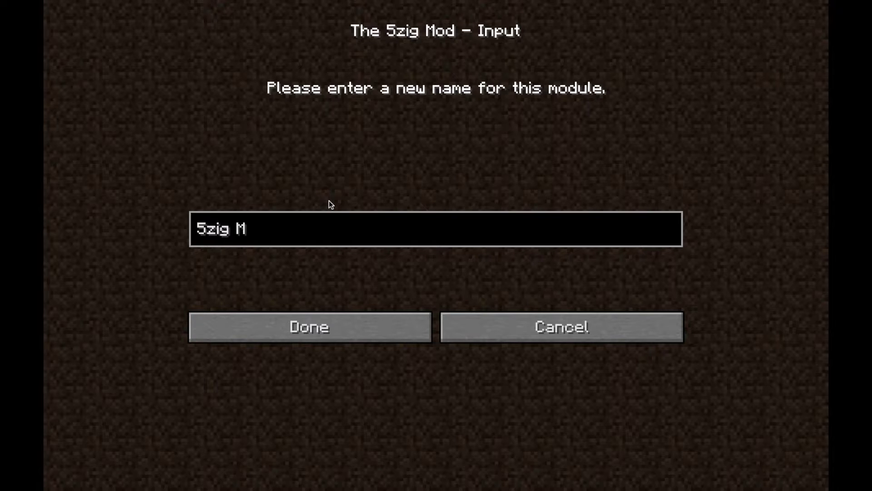
pyautogui.click(336, 326)
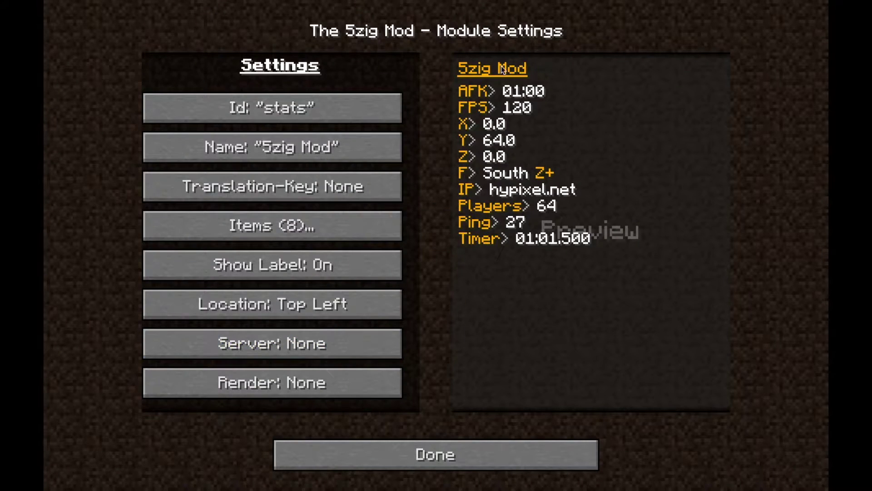
pyautogui.click(431, 454)
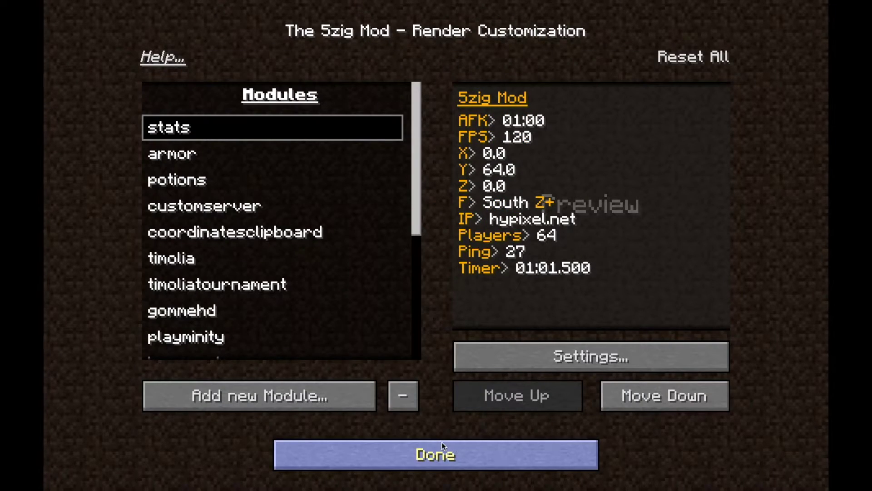
pyautogui.click(451, 455)
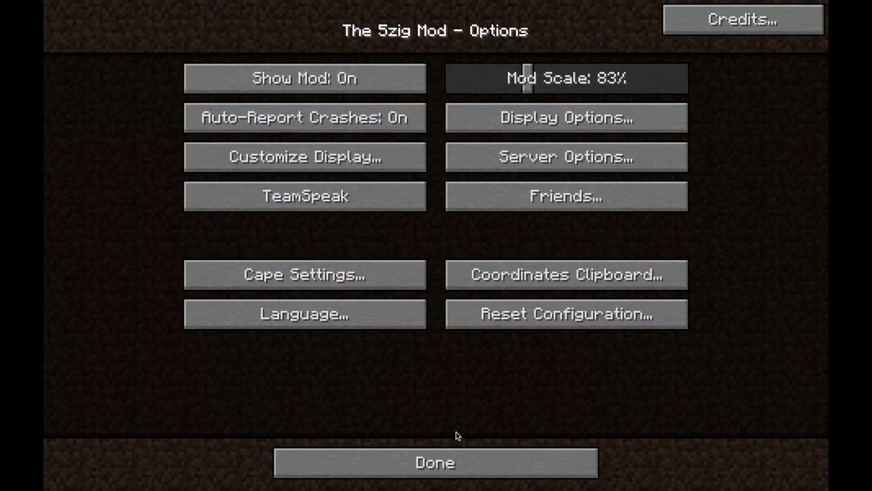